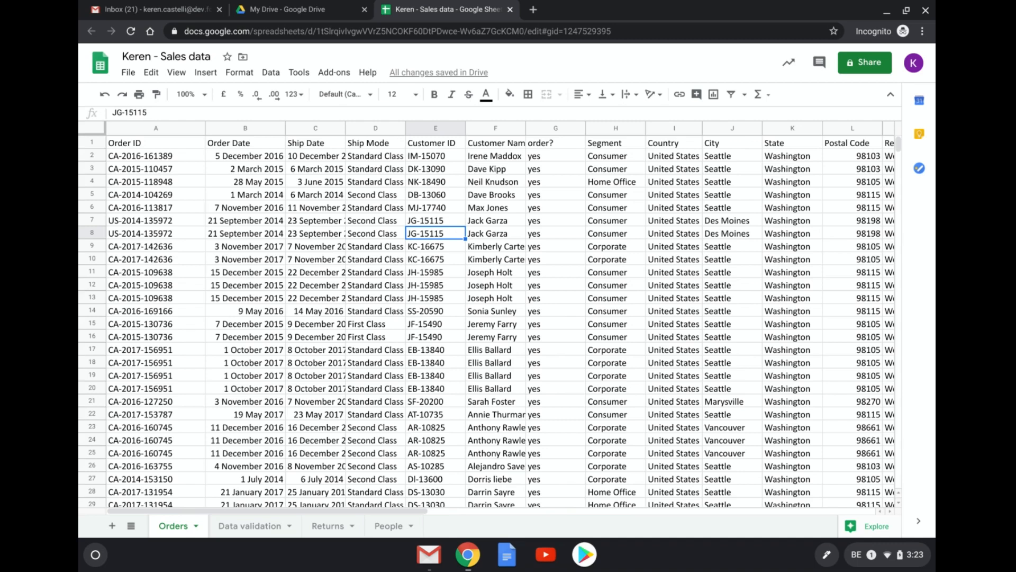
- Start recording a new macro with absolute references and bold the header row of the Orders sheet
left_click(292, 74)
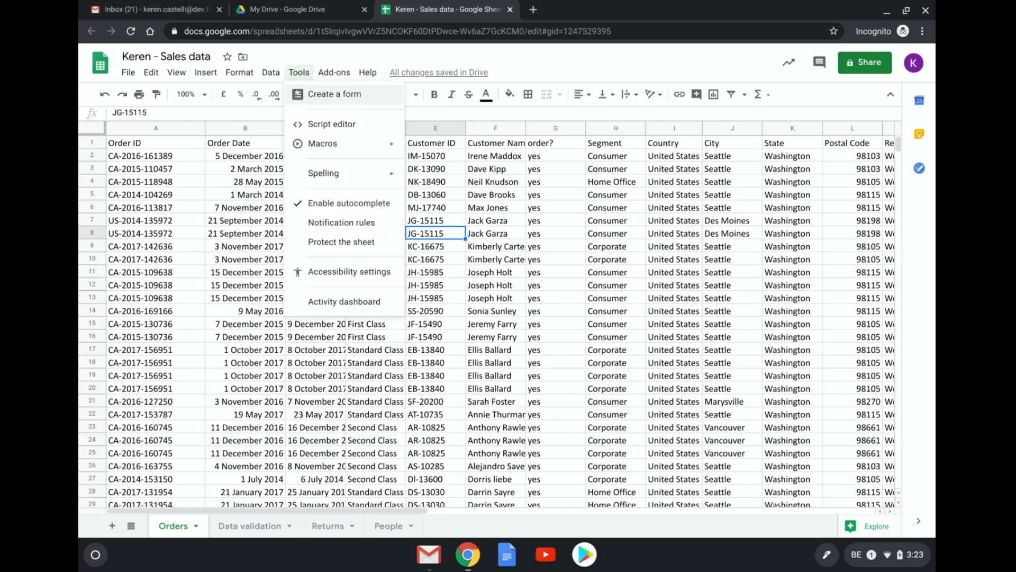
mouse_move(322, 148)
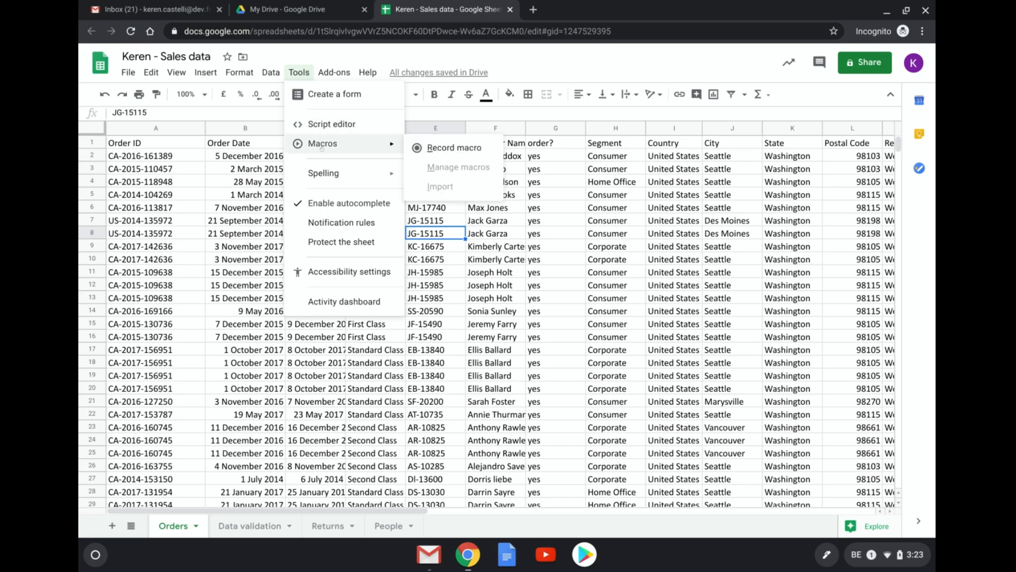
left_click(469, 150)
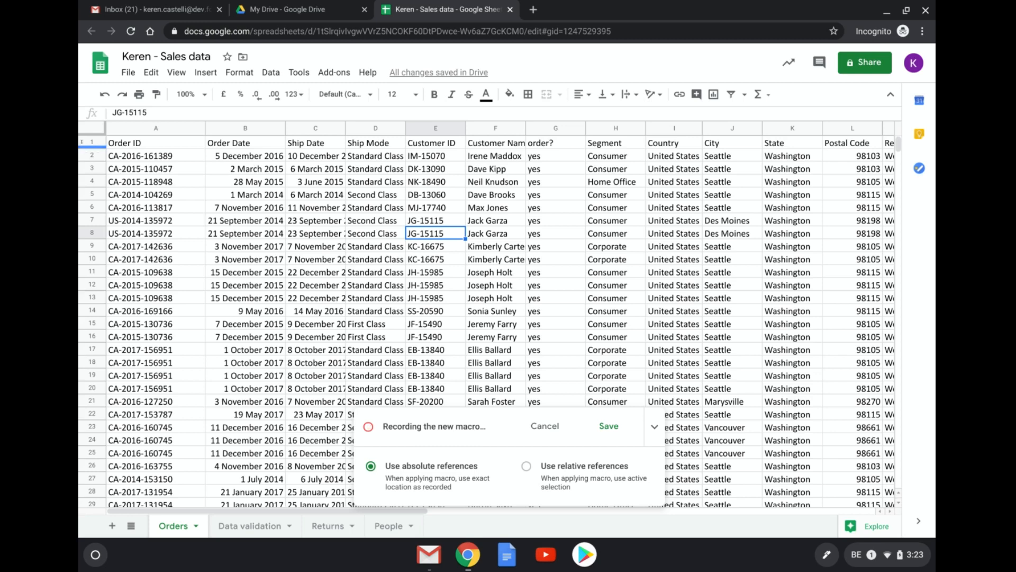
left_click(94, 142)
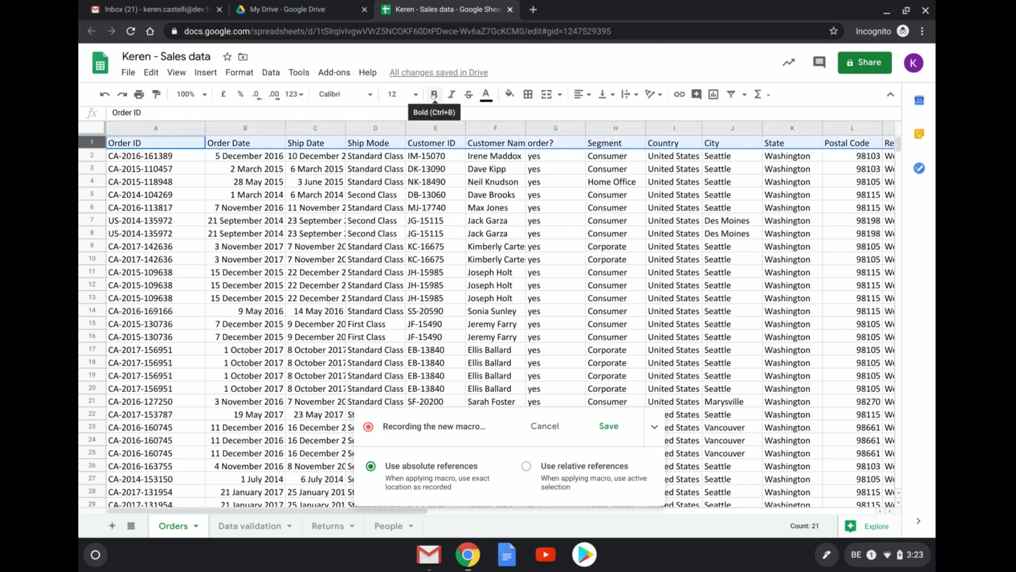
left_click(434, 95)
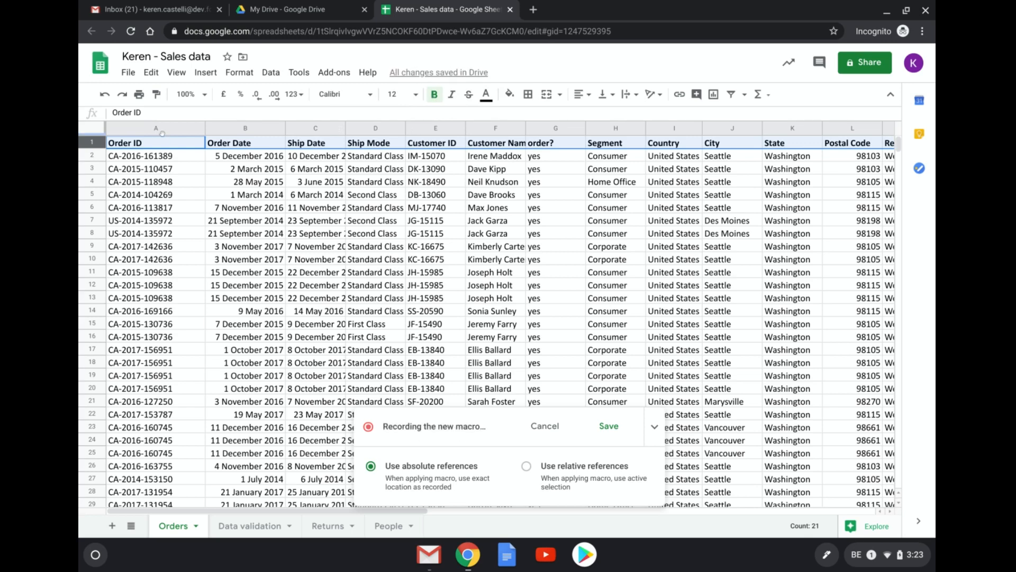
- Resize columns A to U to fit their data
left_click_drag(161, 131, 847, 129)
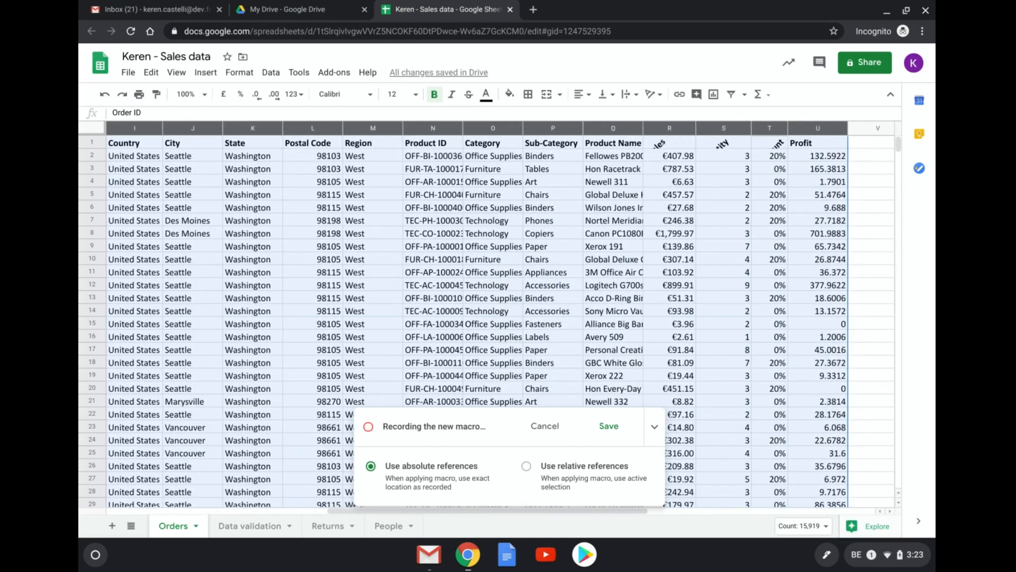
right_click(355, 127)
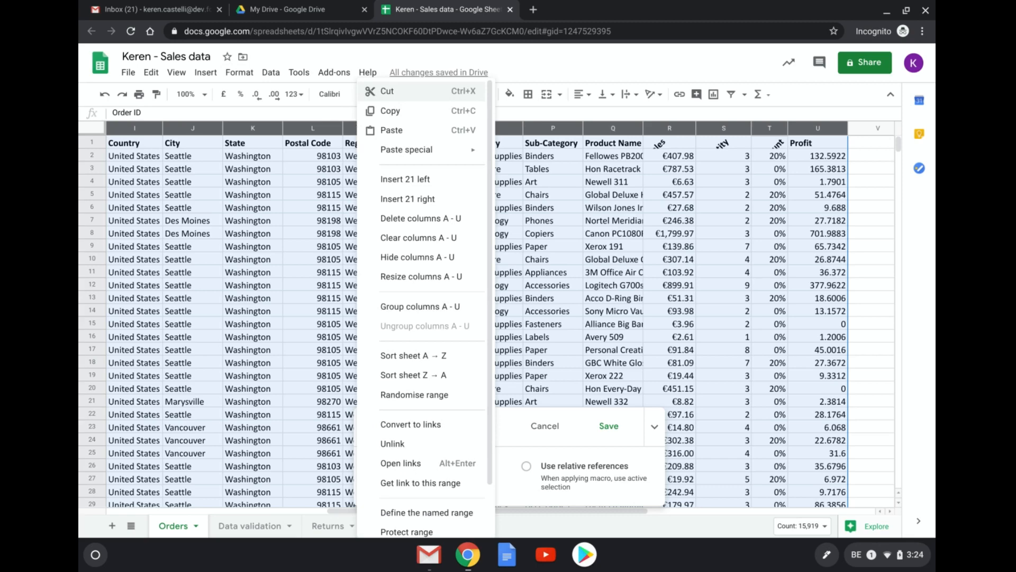
left_click(453, 278)
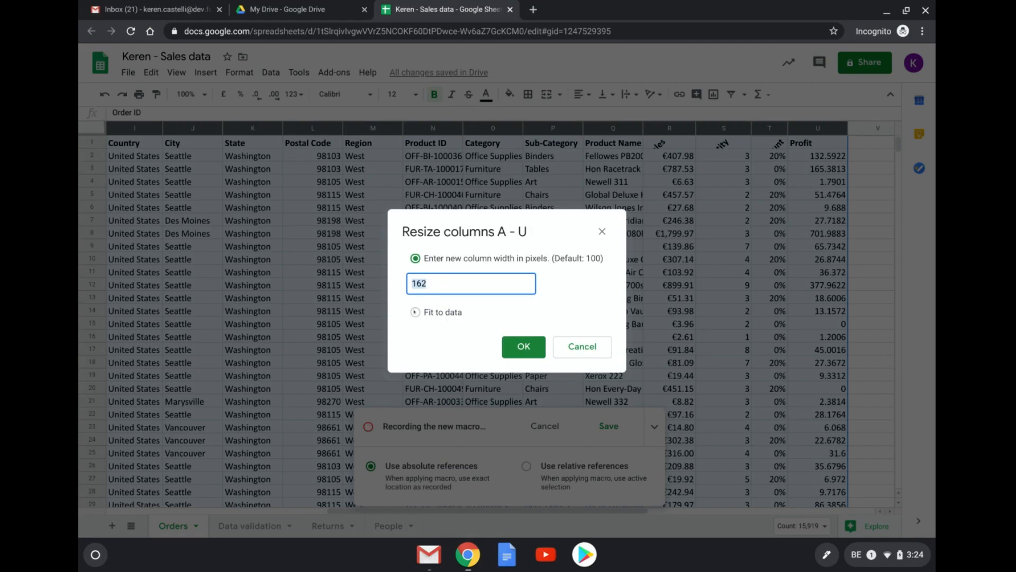
left_click(415, 312)
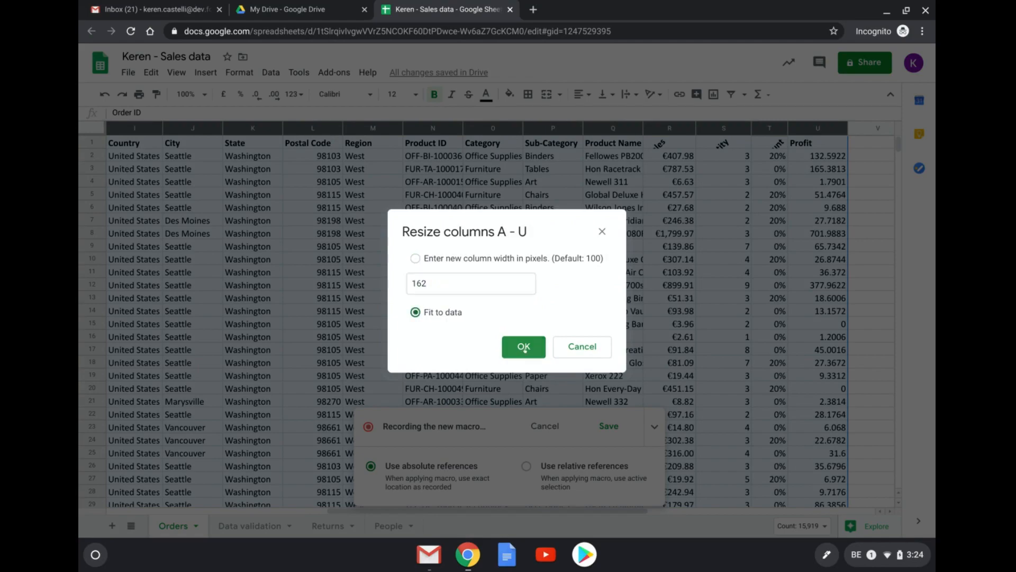
left_click(525, 349)
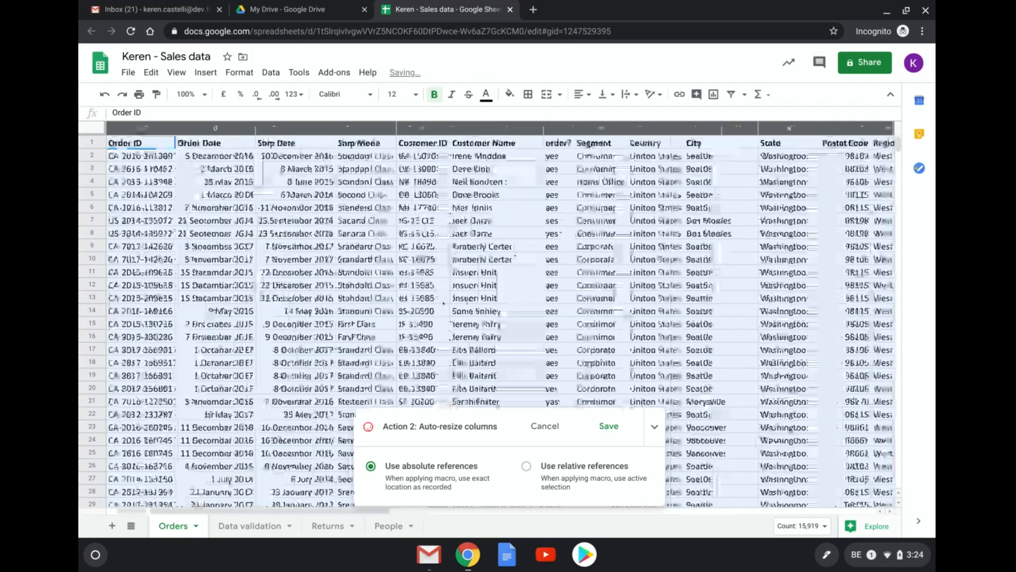
- Apply alternating colours with the light green default style and a header to the data range A1:U759
left_click(314, 272)
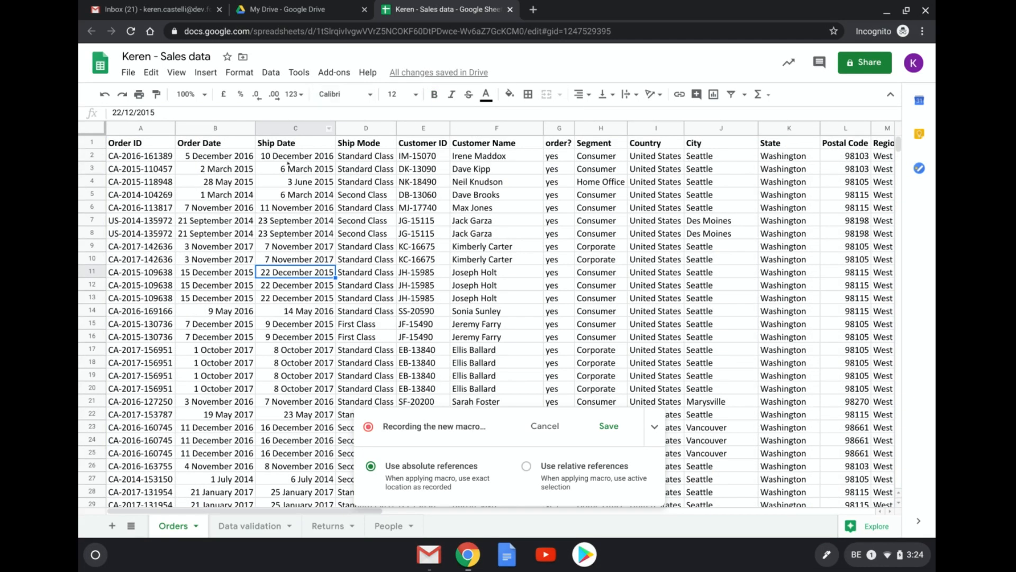
left_click(239, 72)
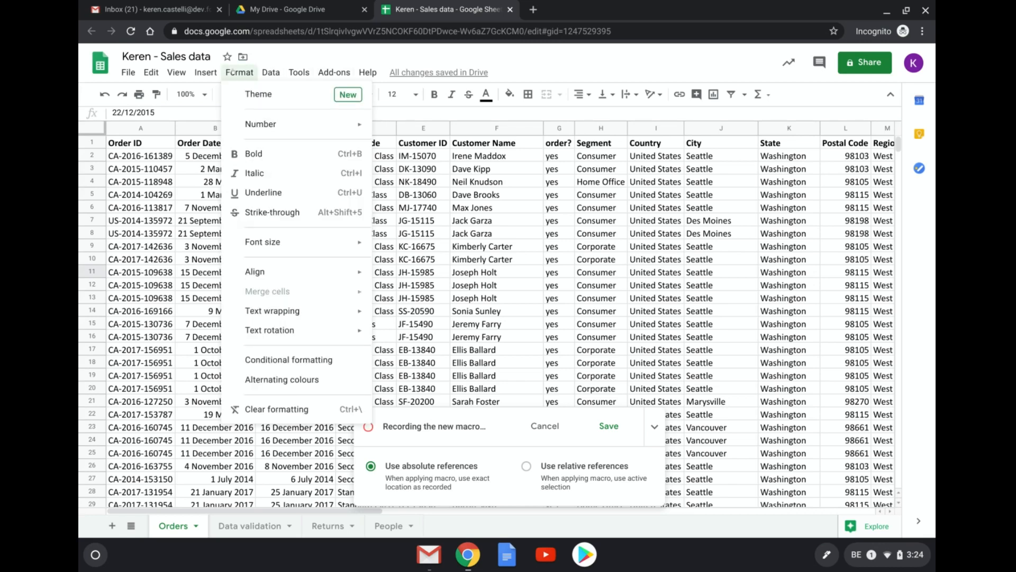
left_click(286, 380)
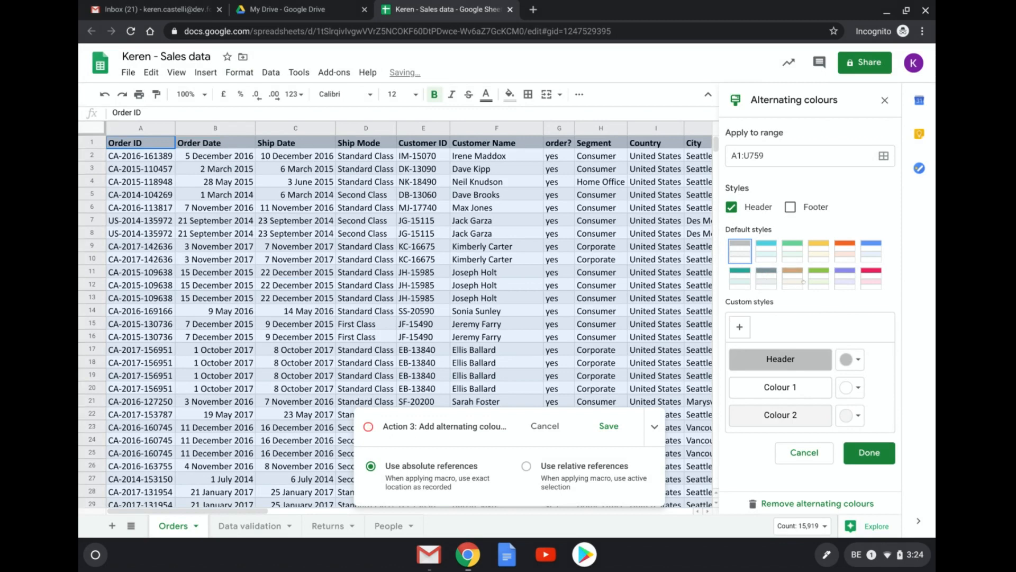
left_click(819, 282)
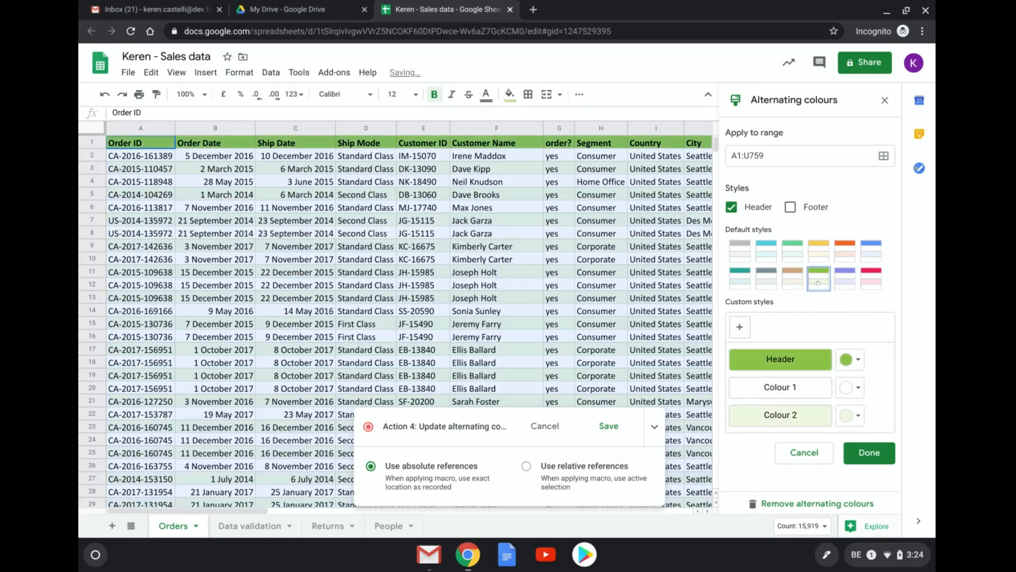
left_click(869, 454)
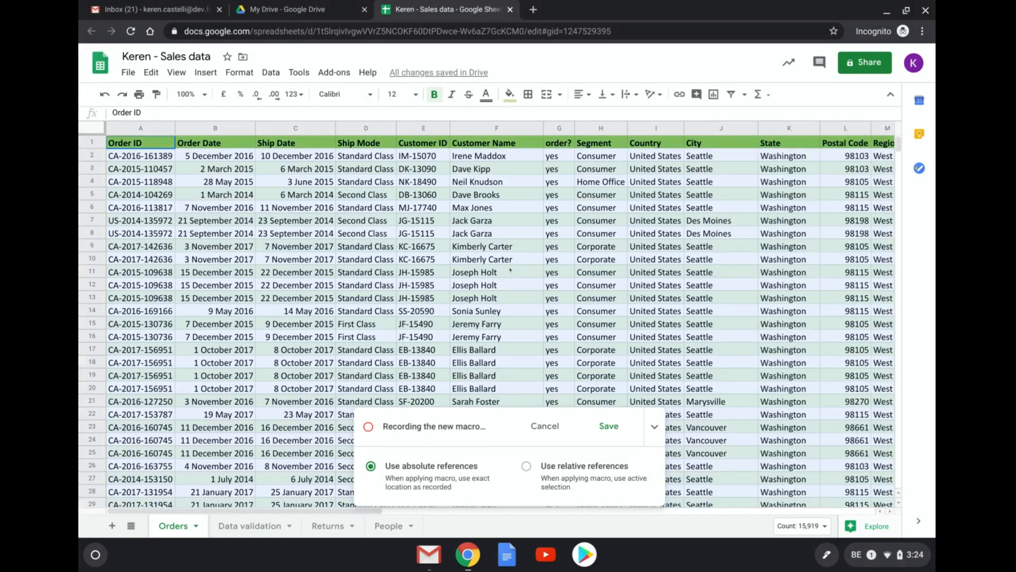
left_click(510, 271)
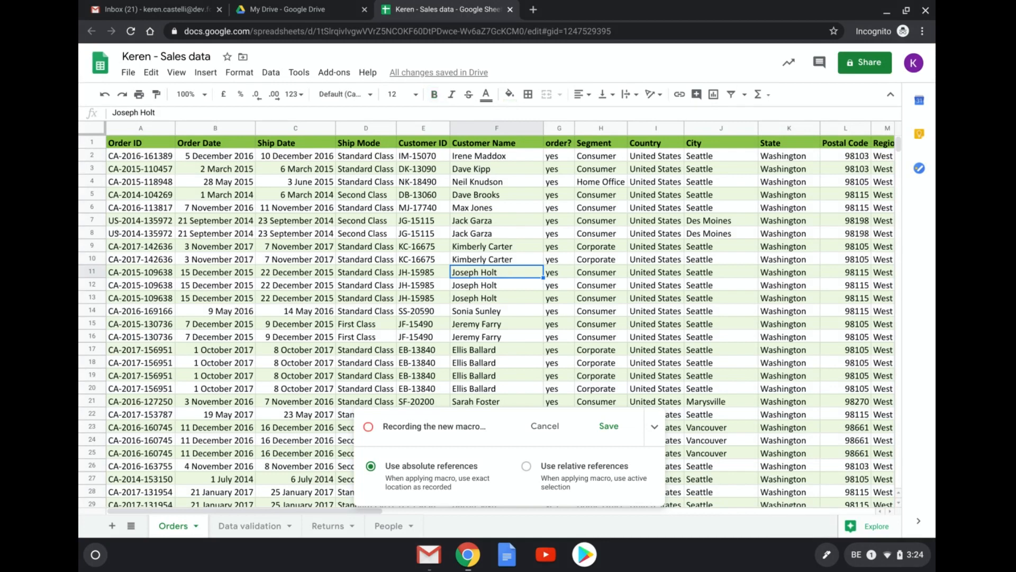
- Create a filter on the whole sheet and limit the City column to Seattle only
left_click(96, 128)
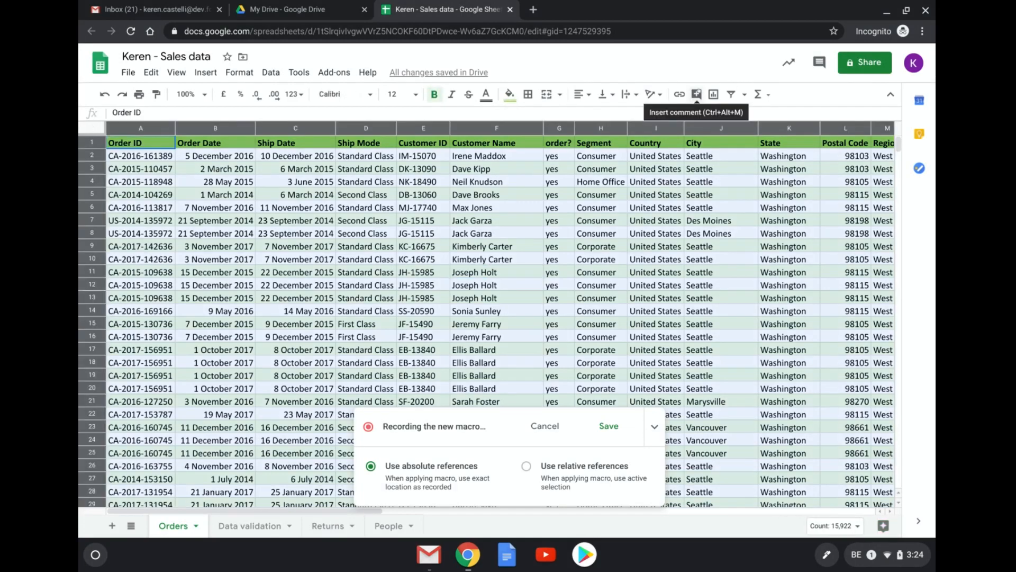
left_click(729, 95)
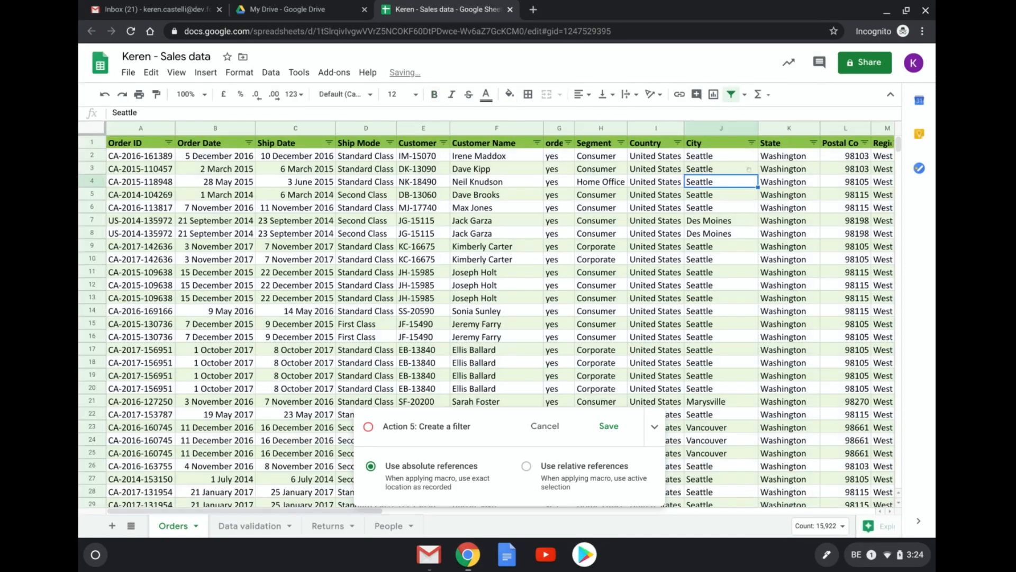
left_click(752, 143)
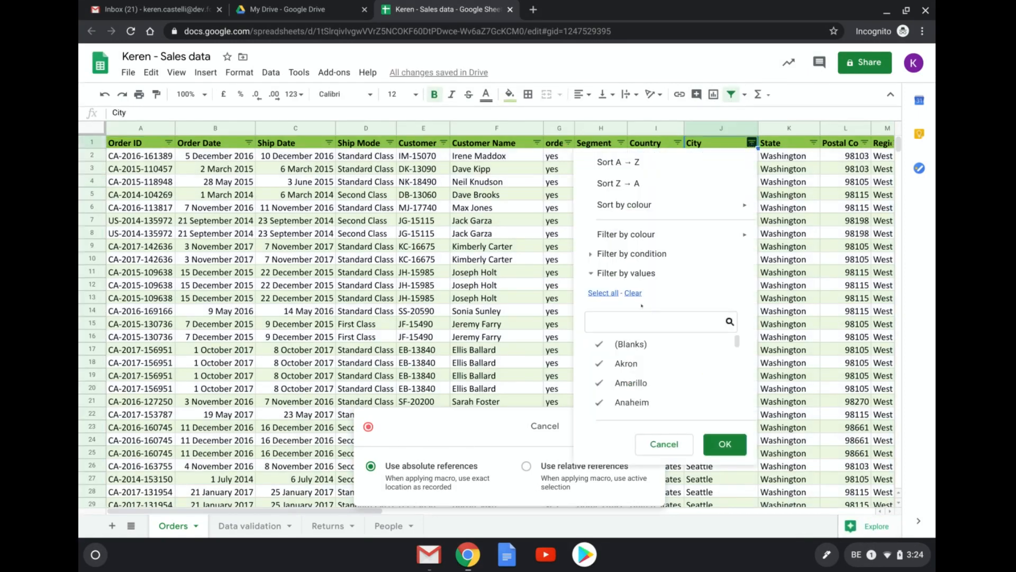
left_click(633, 292)
left_click(657, 321)
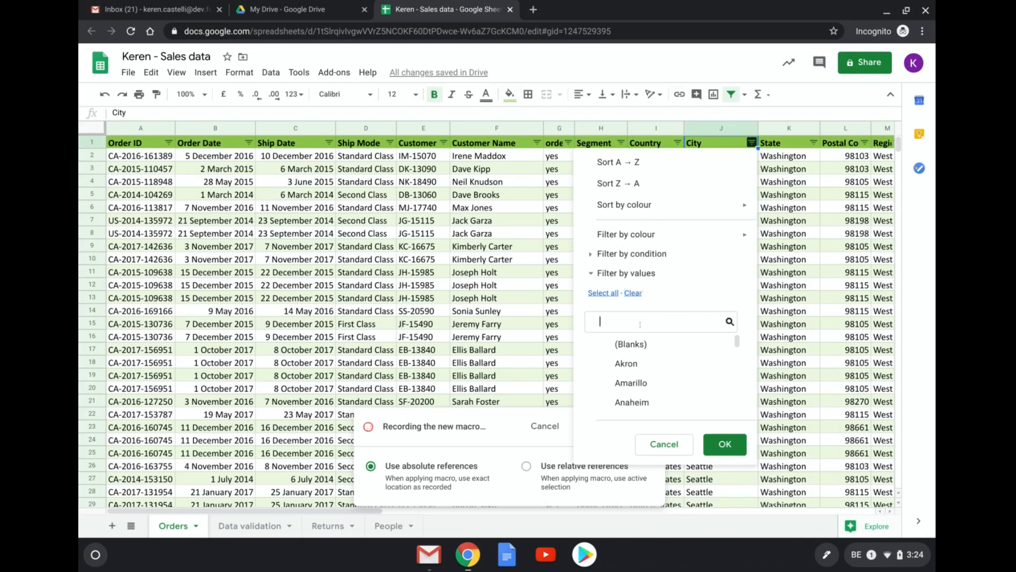
type("sea")
left_click(655, 345)
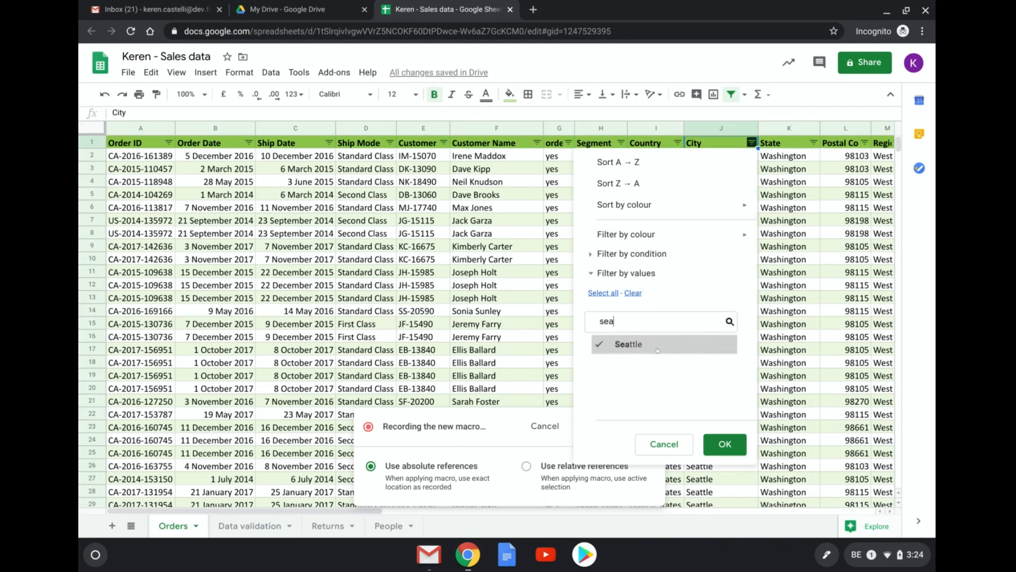
left_click(724, 444)
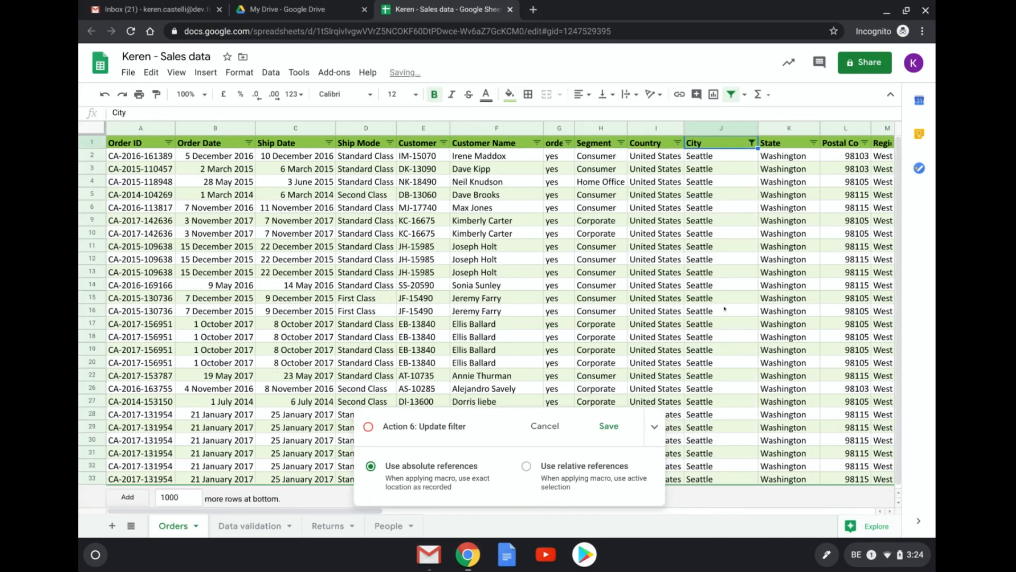
scroll(725, 309, "down", 1)
scroll(724, 308, "up", 1)
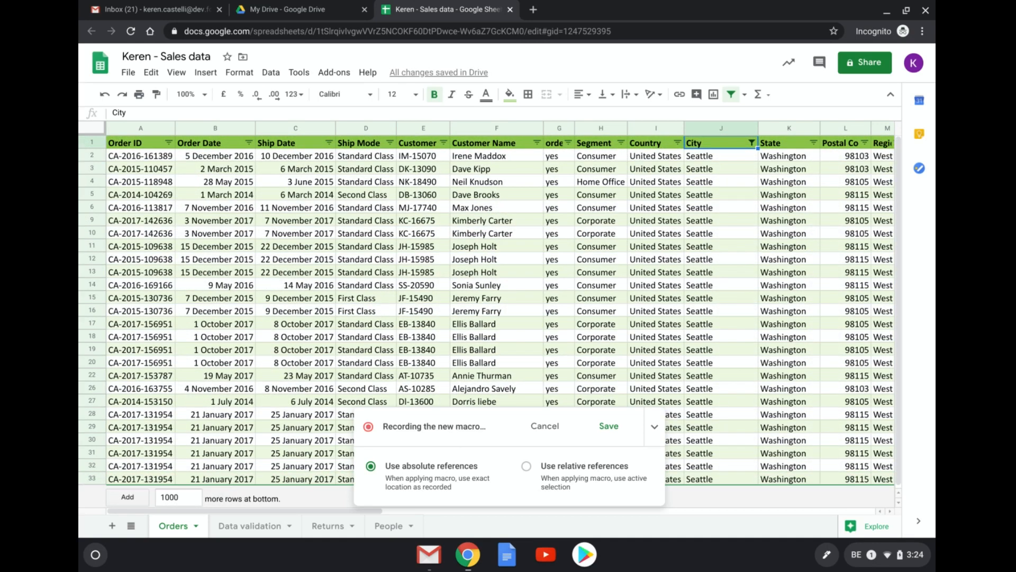
- Stop recording and save the macro as "Seattle - Reporting" without a shortcut number
left_click(606, 426)
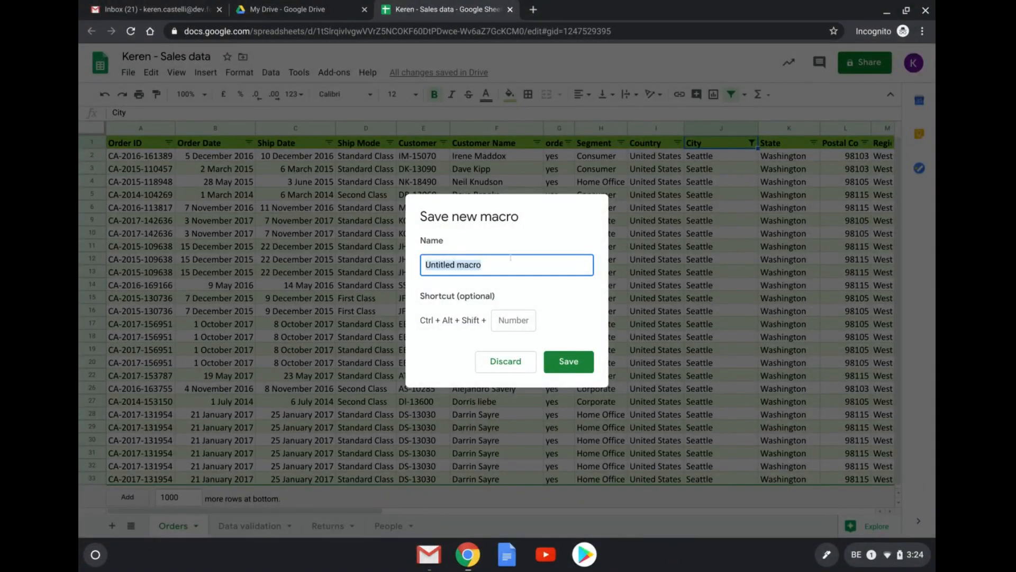
type("Seattle")
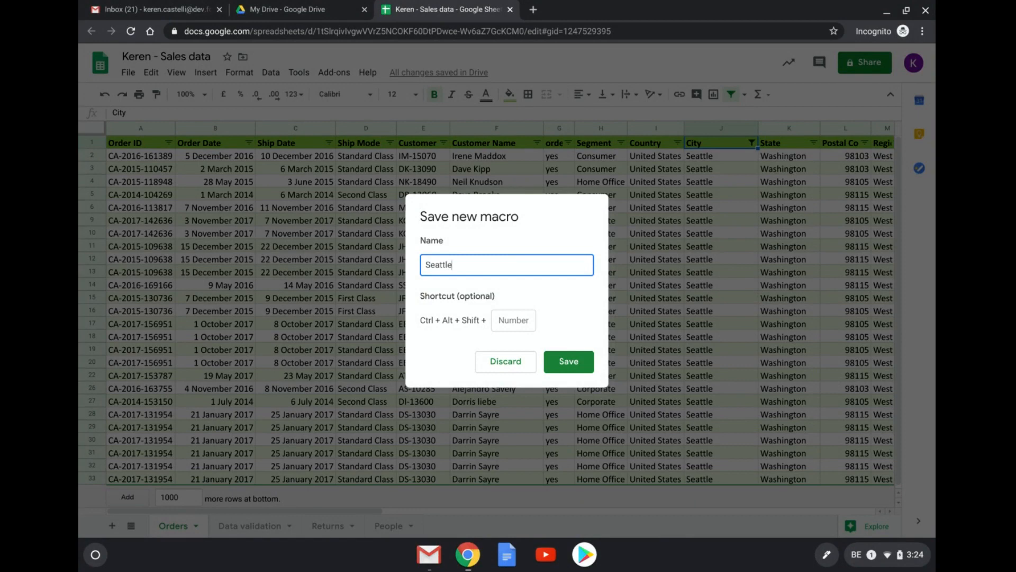
type(" - Reporting")
left_click(564, 353)
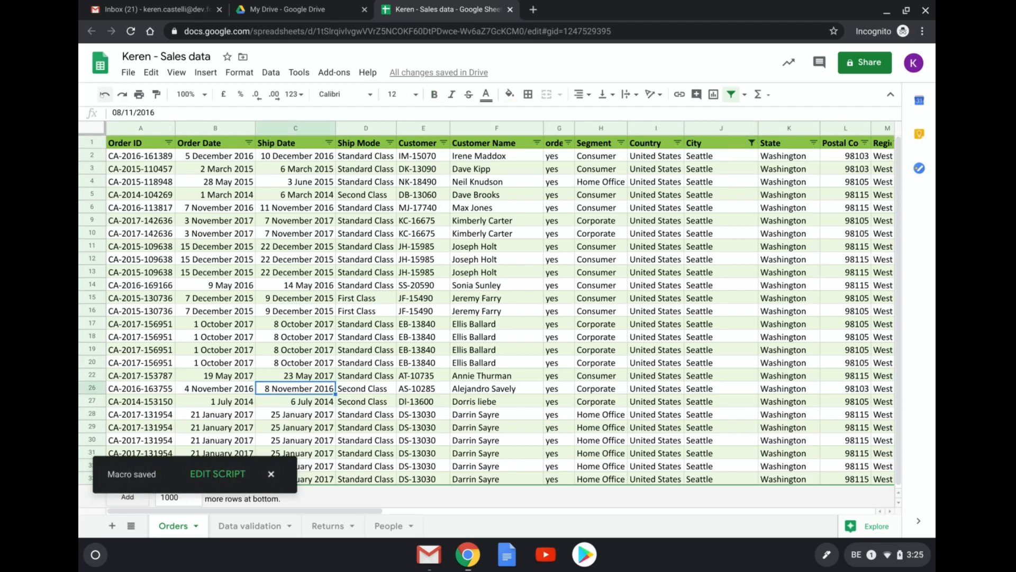
- Undo the filter, alternating colours, column resizing and bold header to restore the unformatted Orders data
left_click(104, 94)
key("ctrl+z")
key("ctrl+z")
key("ctrl+z")
key("ctrl+z")
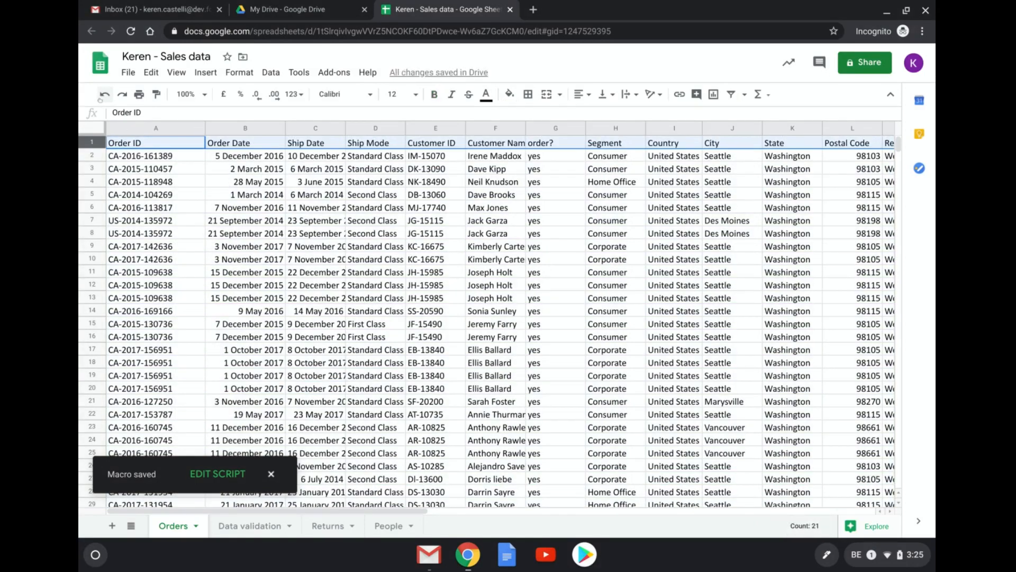
key("ctrl+alt+shift+1")
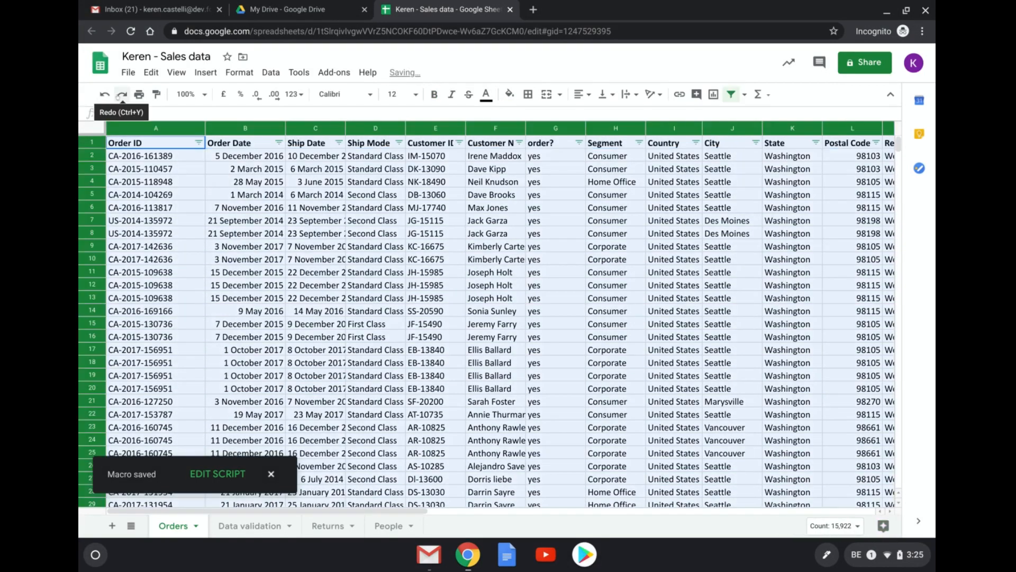
left_click(104, 94)
left_click(376, 220)
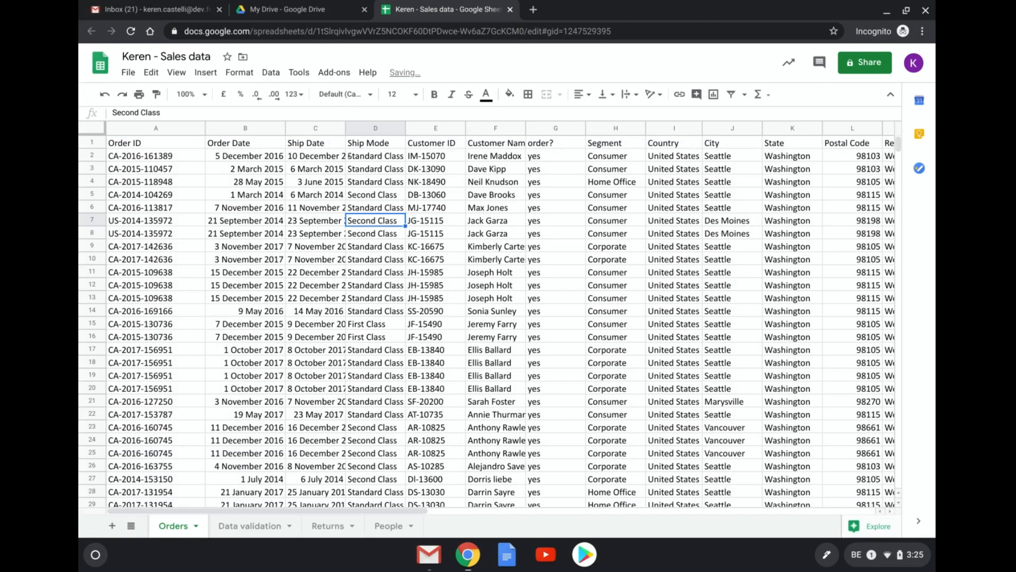
- Run the "Seattle - Reporting" macro, authorising its script with the signed-in account and allowing spreadsheet access
left_click(299, 73)
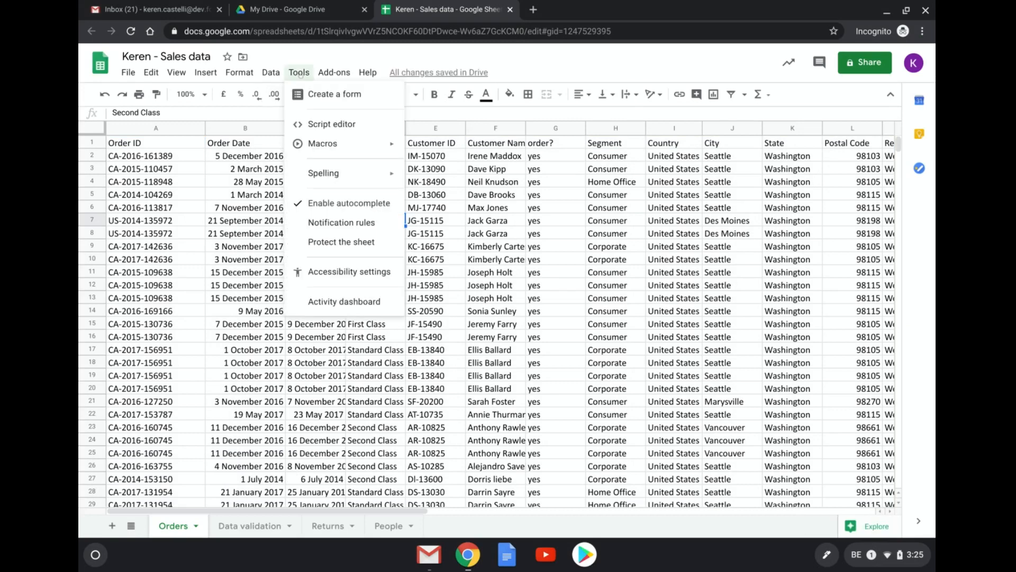
mouse_move(343, 146)
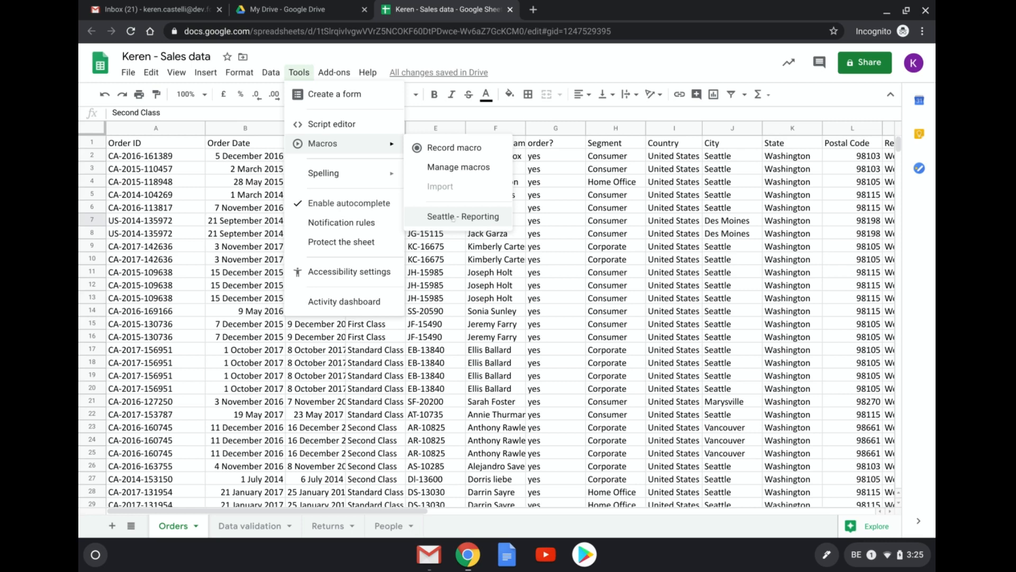
left_click(441, 217)
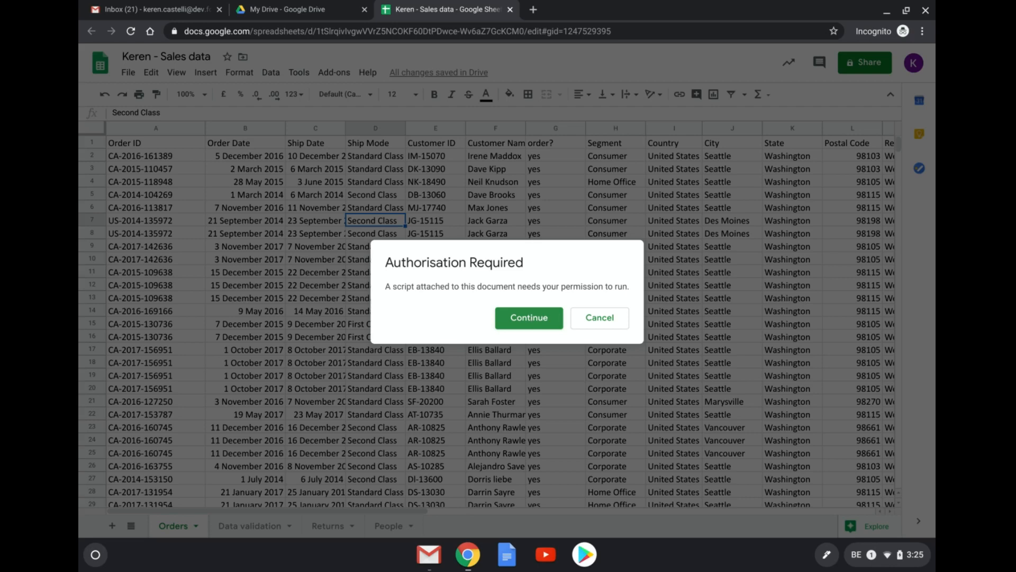
left_click(530, 319)
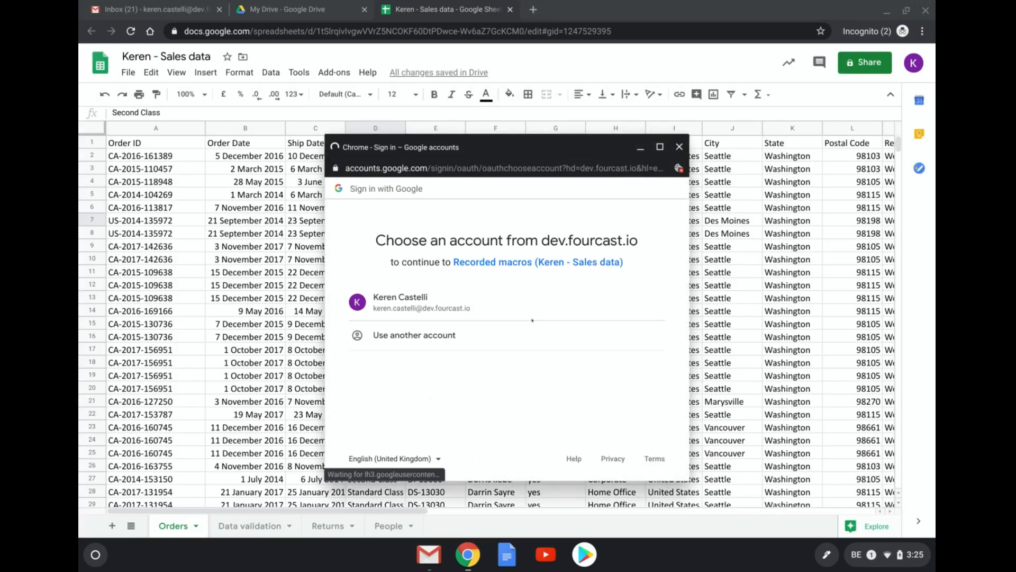
left_click(496, 309)
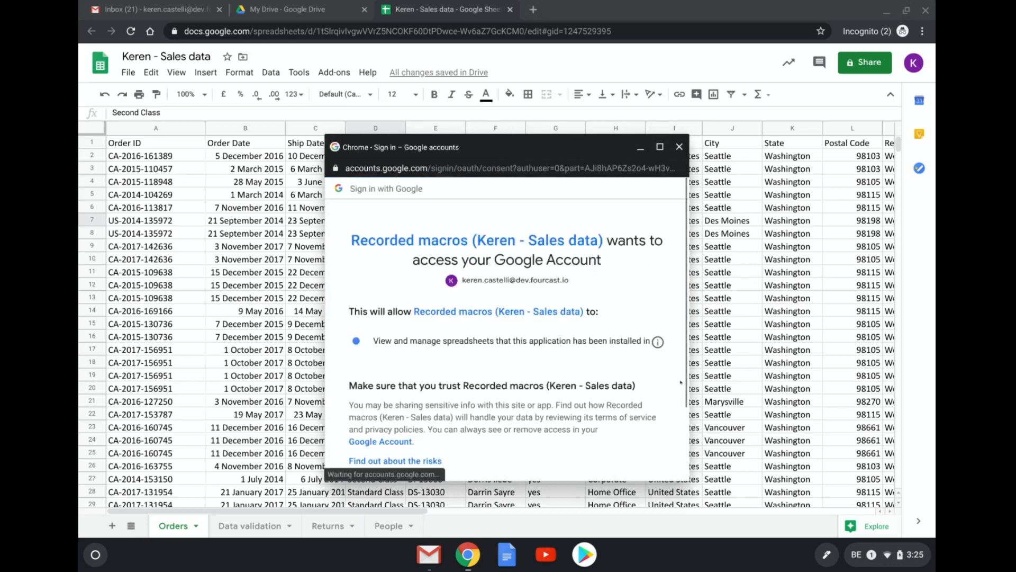
scroll(682, 382, "down", 3)
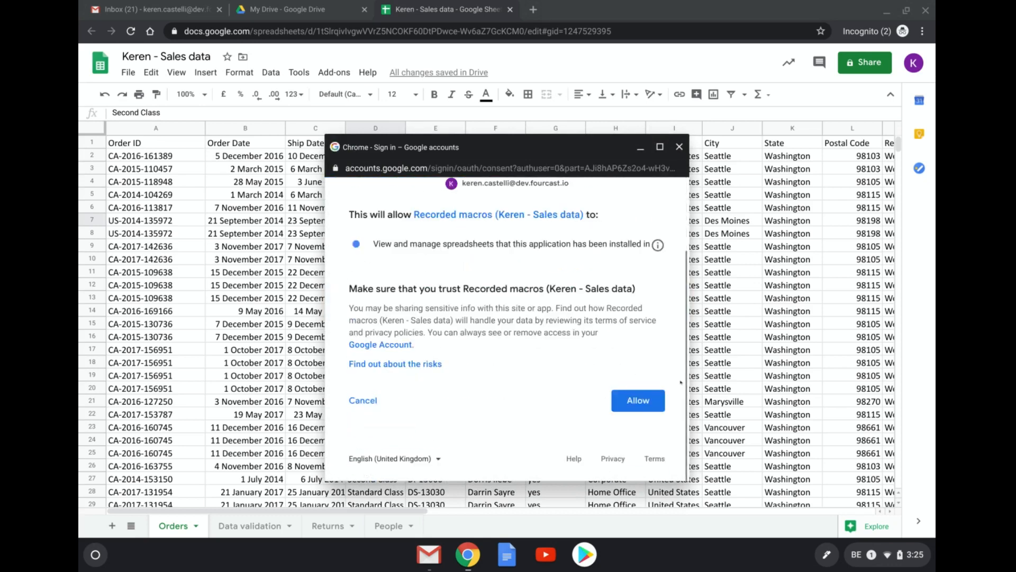
left_click(631, 401)
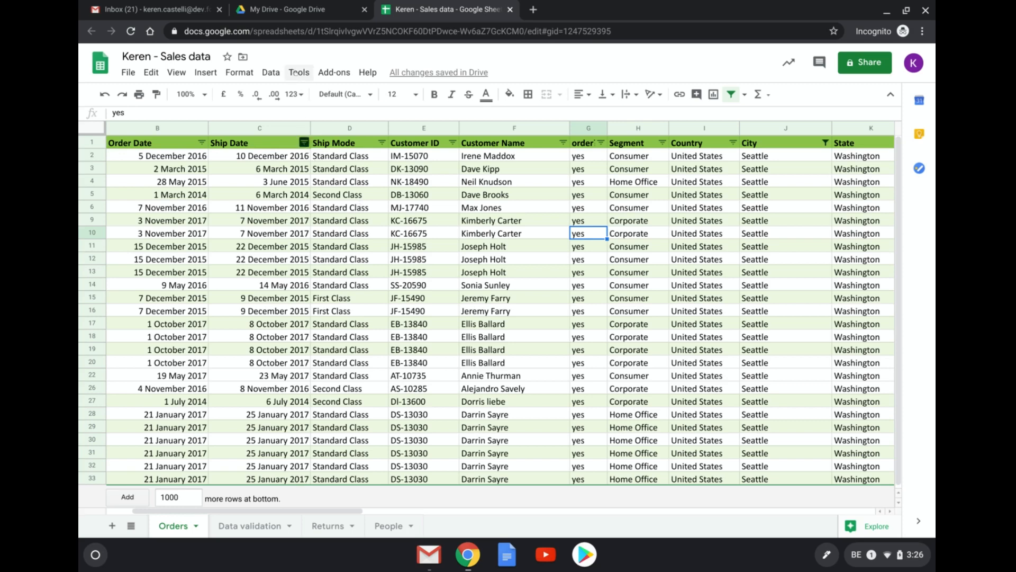
- Look at the management options for the "Seattle - Reporting" macro and close the dialog without changes
left_click(298, 73)
mouse_move(384, 148)
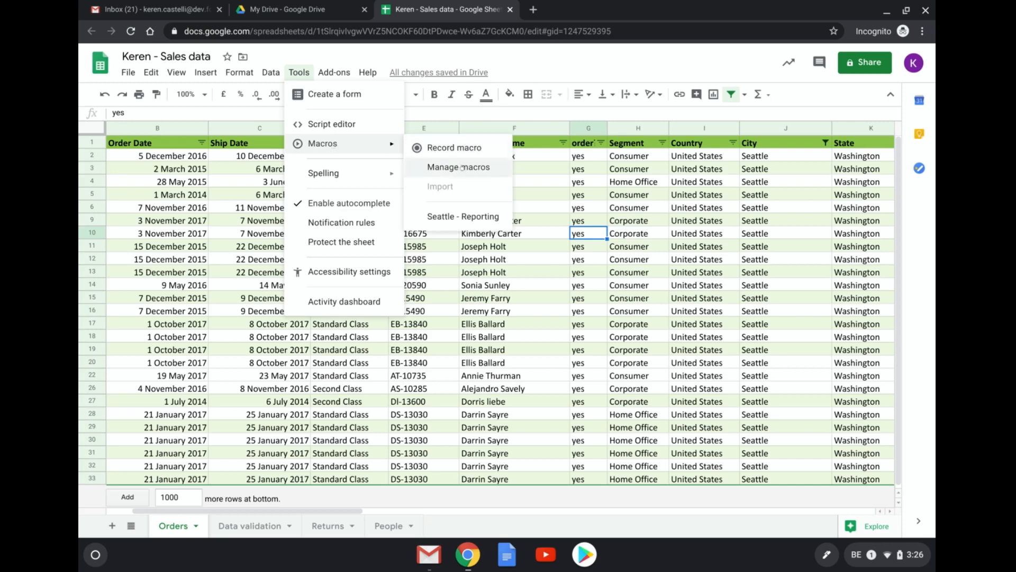
left_click(464, 168)
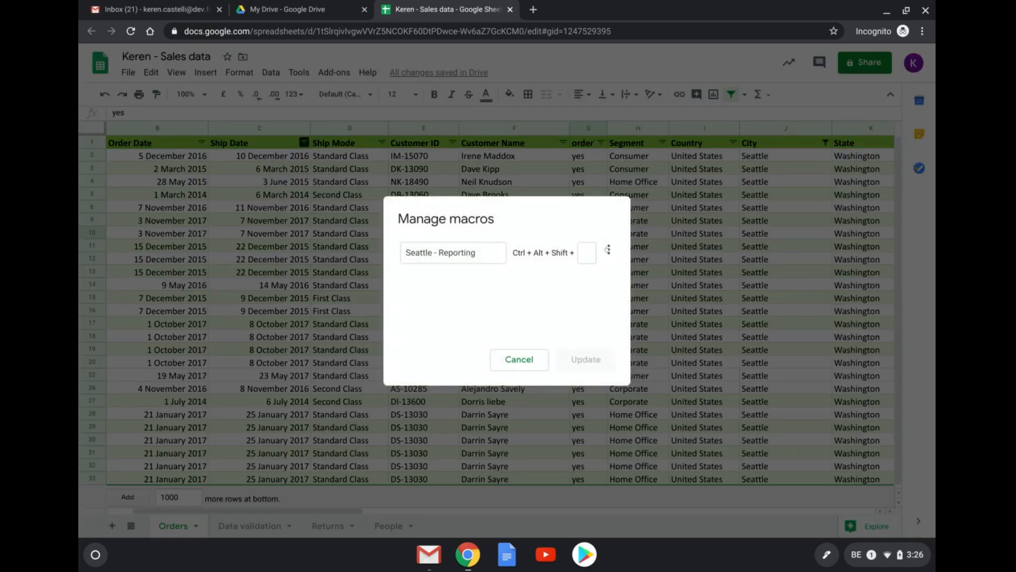
left_click(609, 249)
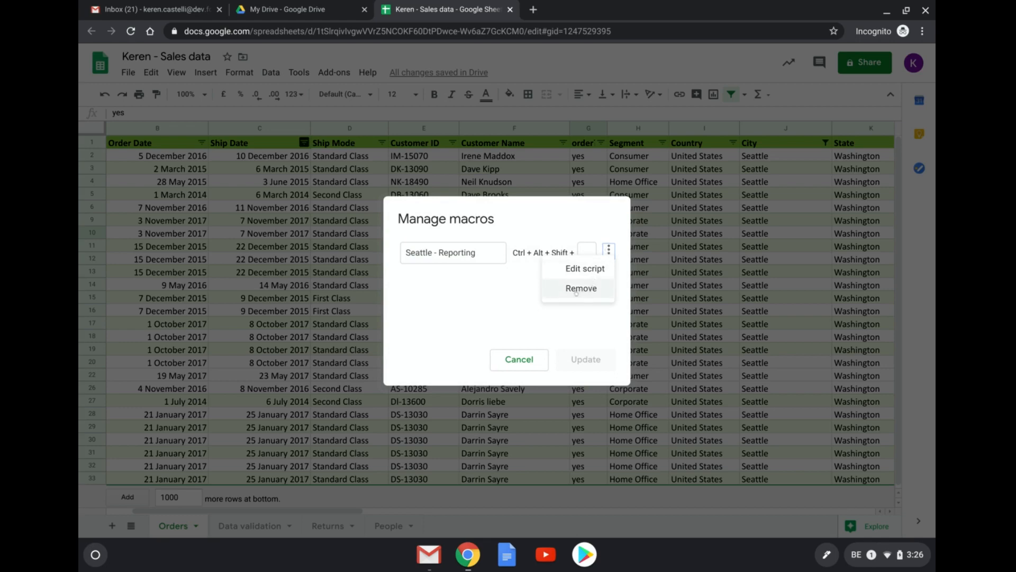
left_click(520, 360)
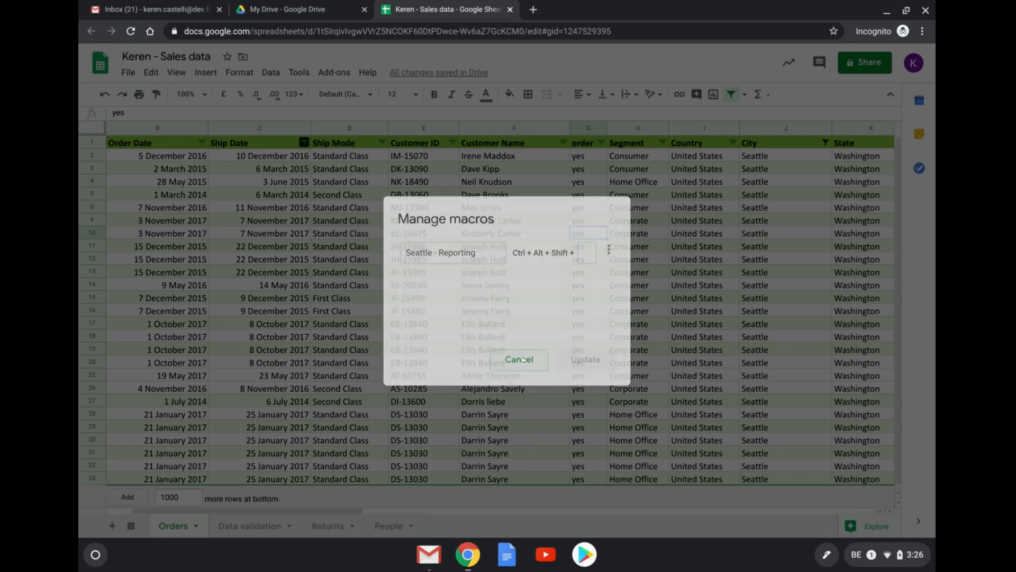